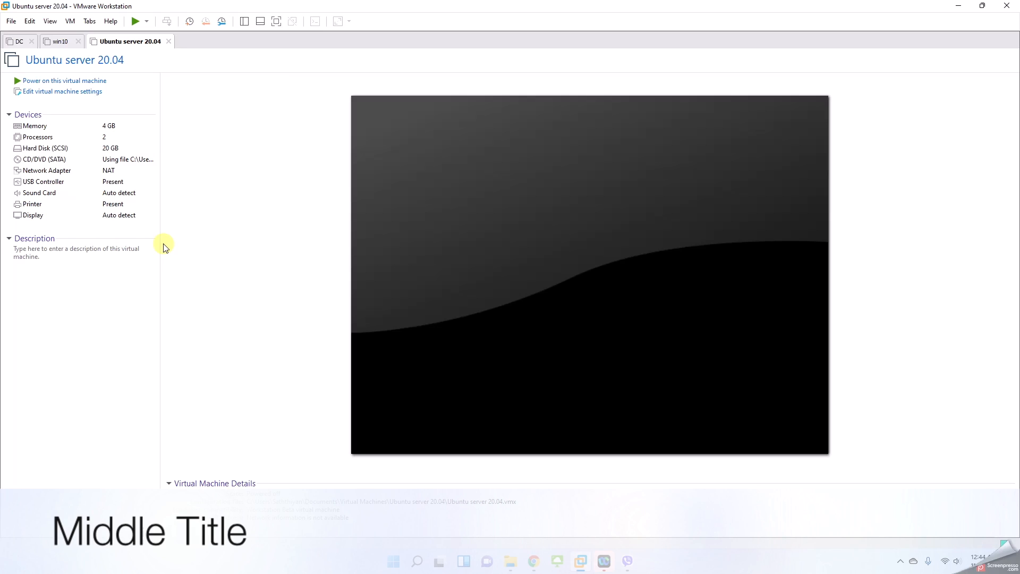
Power on the Ubuntu server 20.04 virtual machine and direct input to its console
left_click(89, 82)
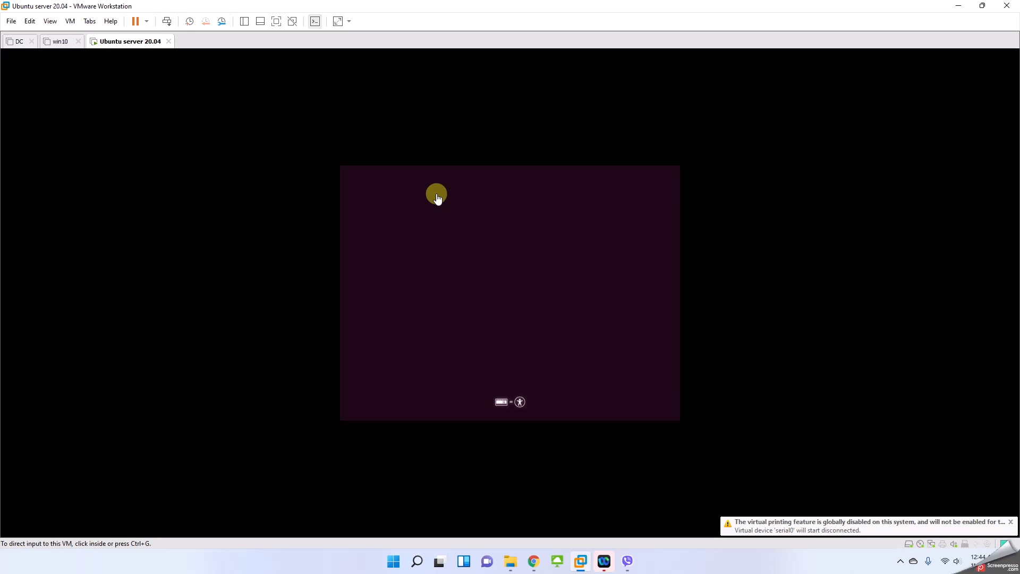
left_click(475, 243)
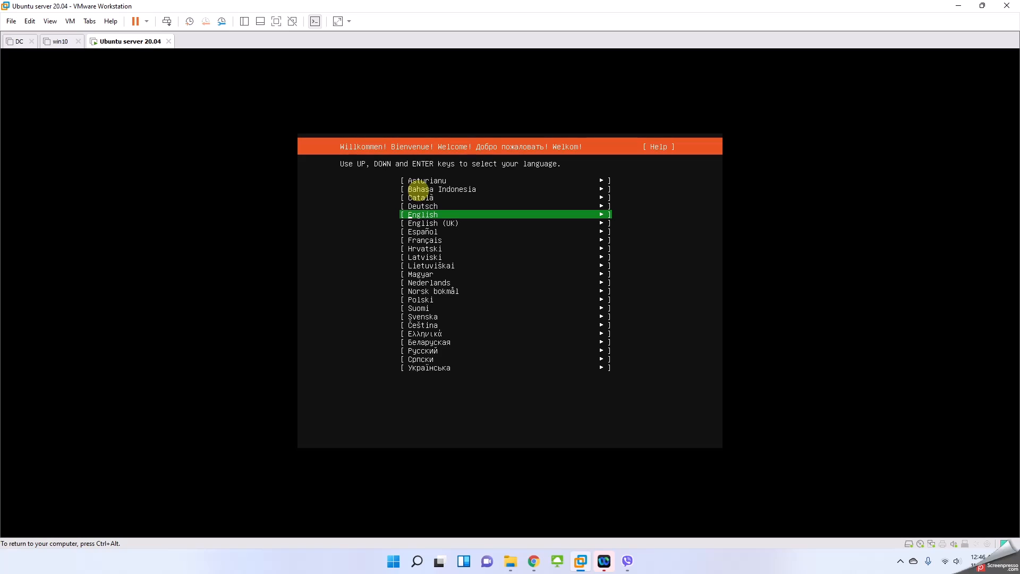
Choose English as the installer language and accept the English (US) keyboard layout and variant
key("Down")
key("Up")
key("Down")
key("Up")
key("Return")
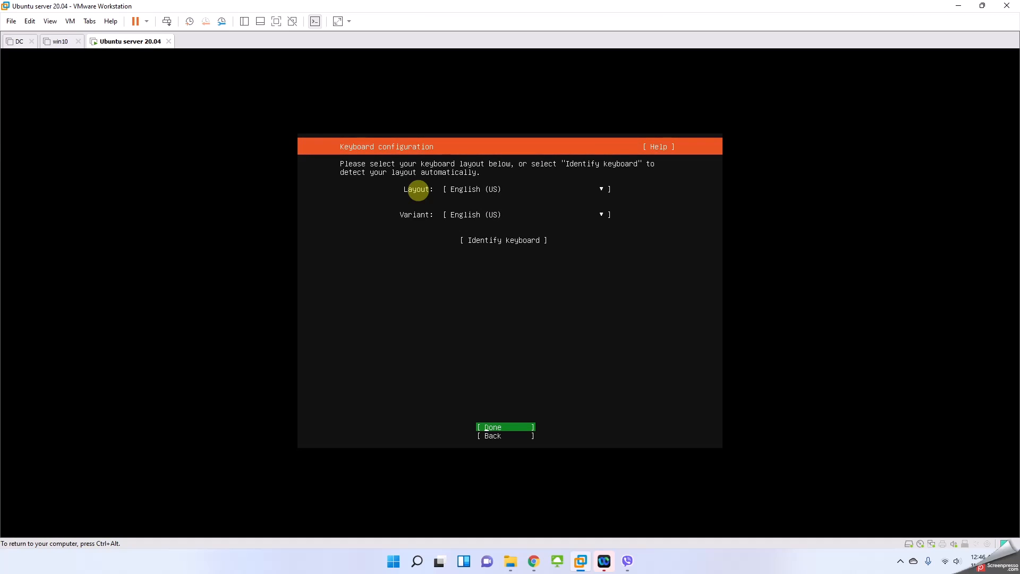
key("Return")
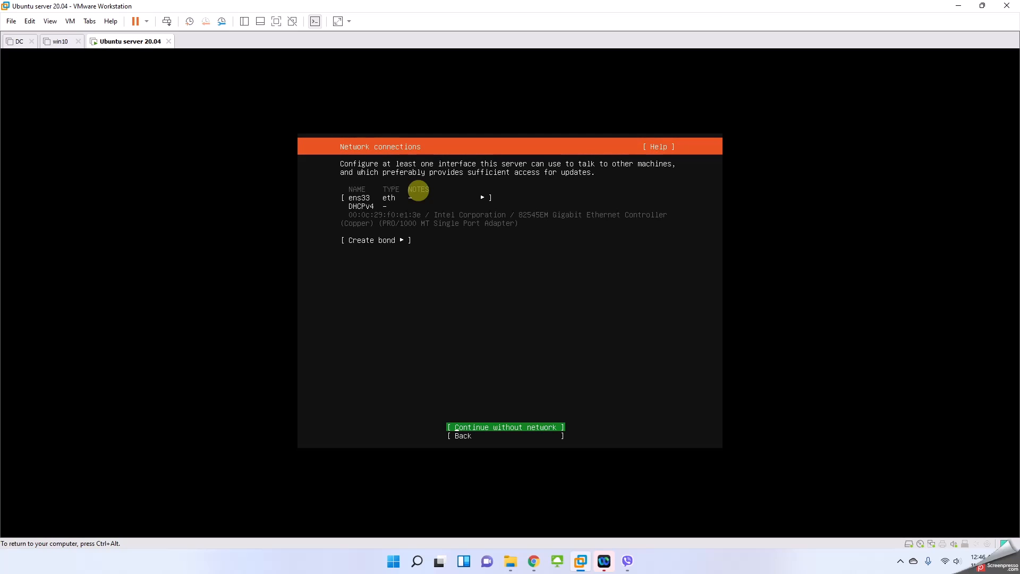
Check the Network Adapter in the Ubuntu server 20.04 virtual machine's settings, leaving it as it is
key("Up")
key("Up")
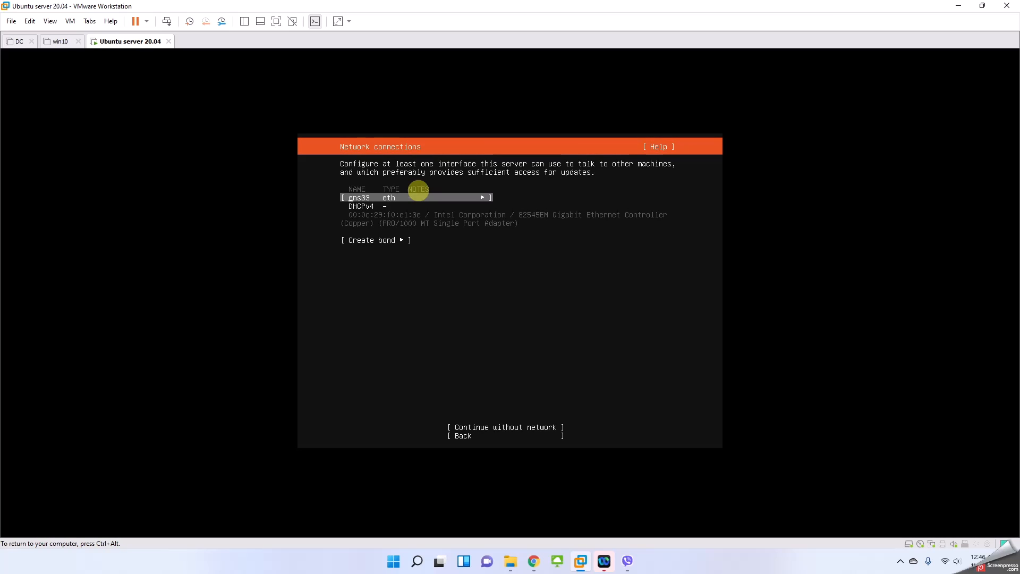
key("ctrl+alt")
right_click(139, 41)
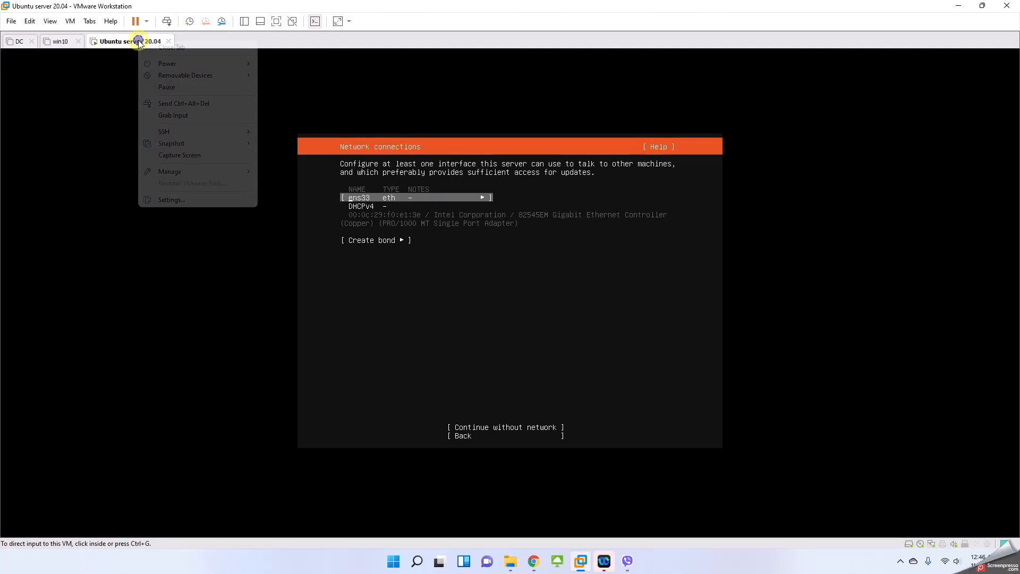
left_click(154, 202)
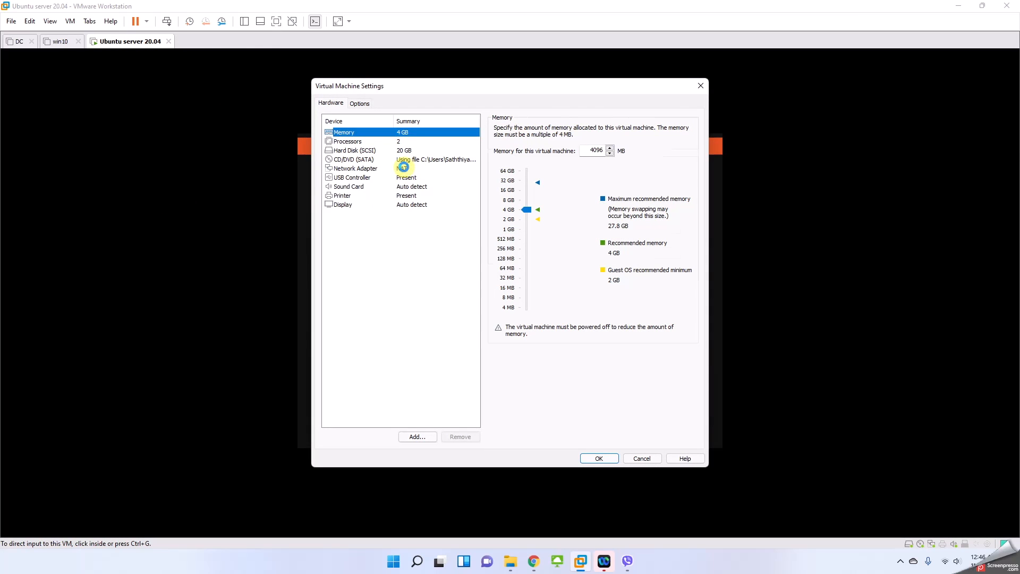
left_click(403, 169)
left_click(700, 85)
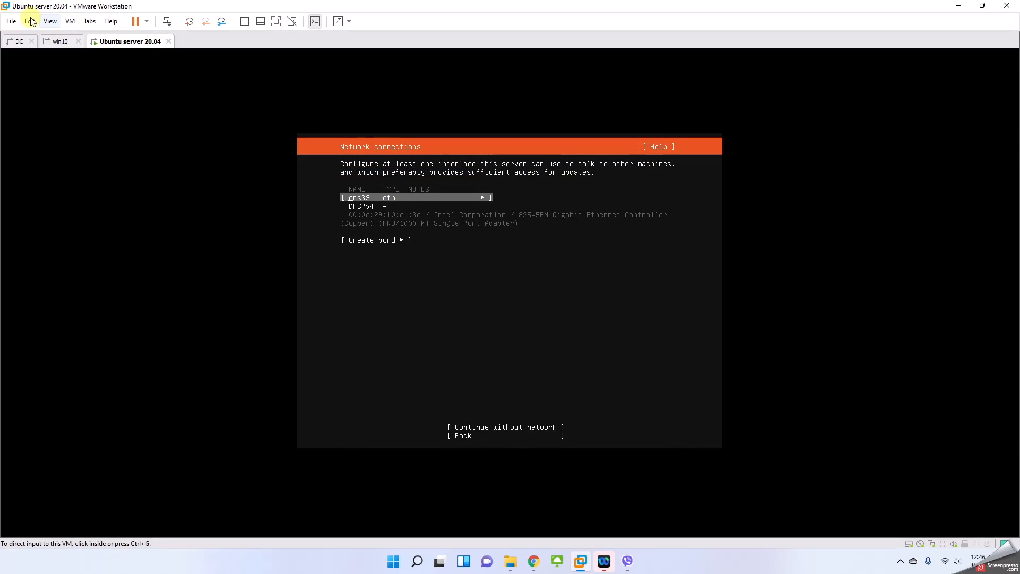
Check the VMnet8 NAT network in the Virtual Network Editor and close the editor without changes
left_click(30, 22)
left_click(38, 75)
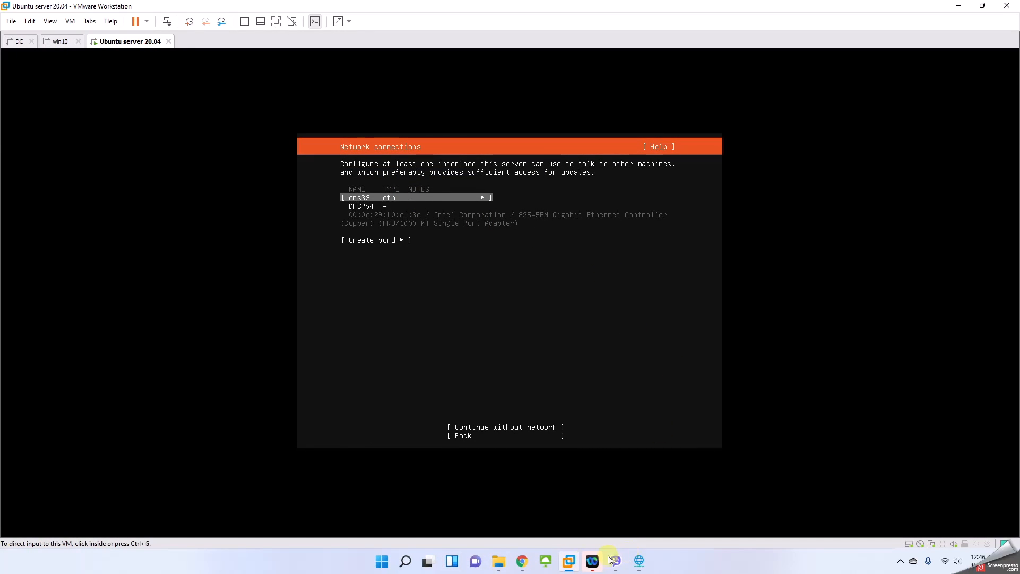
left_click(639, 561)
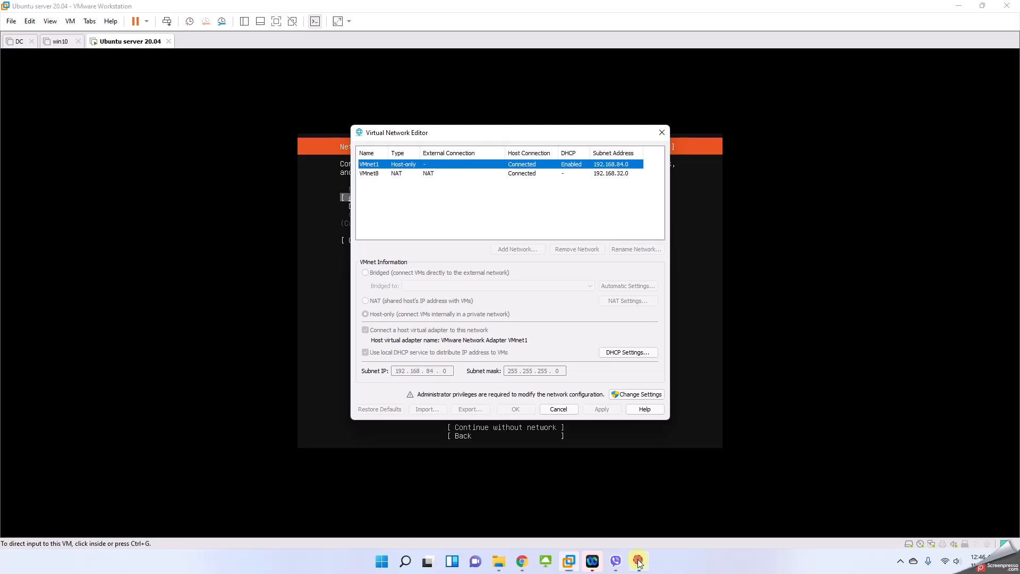
left_click(586, 173)
left_click(562, 410)
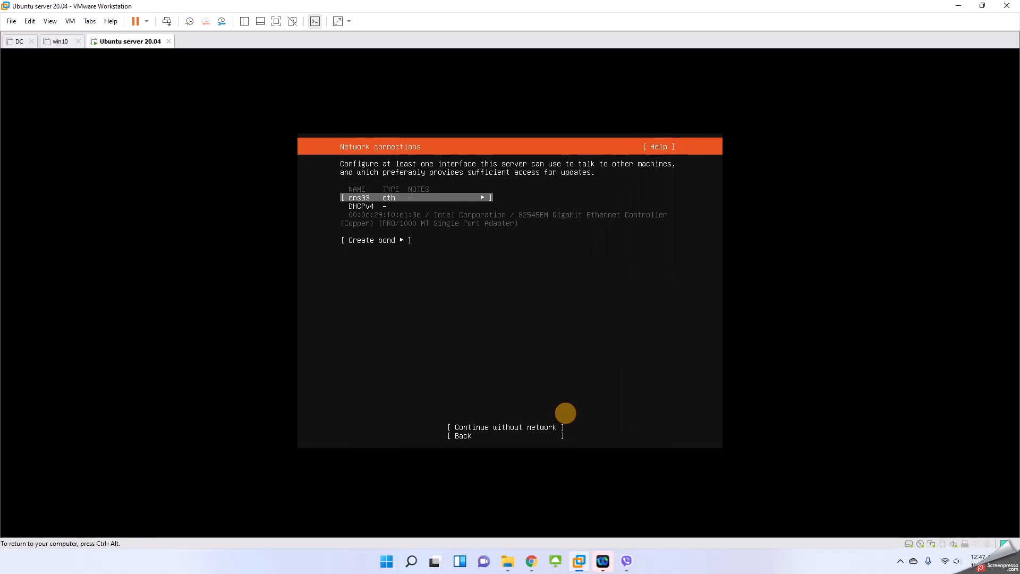
View the interface information for ens33 in the installer's network connections and close it
key("Down")
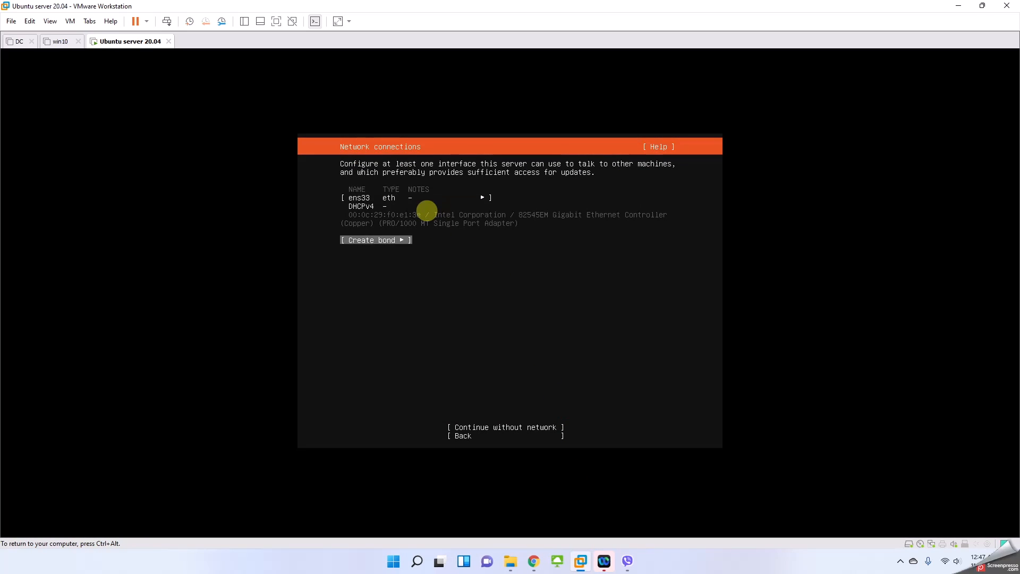
key("Up")
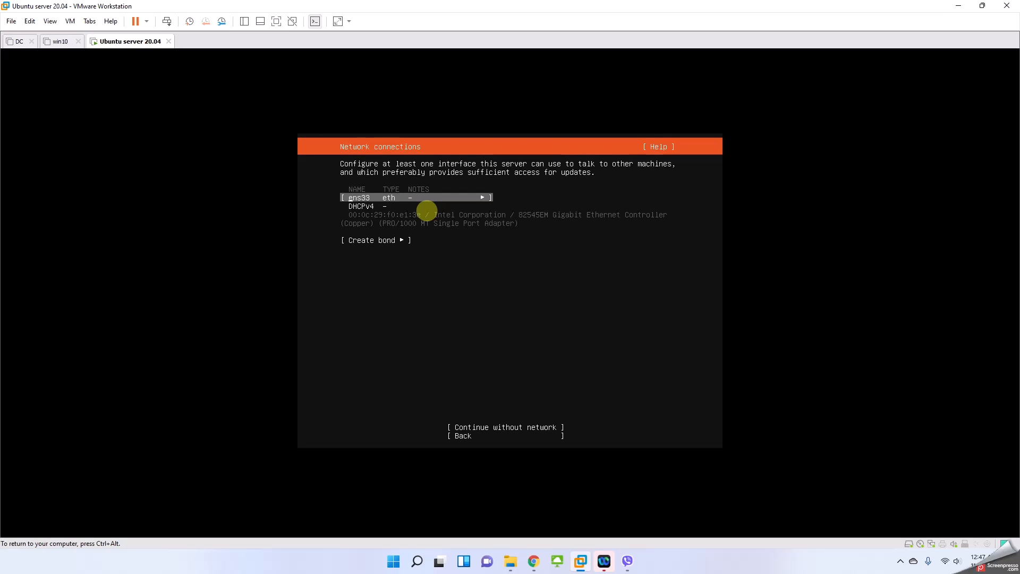
key("Return")
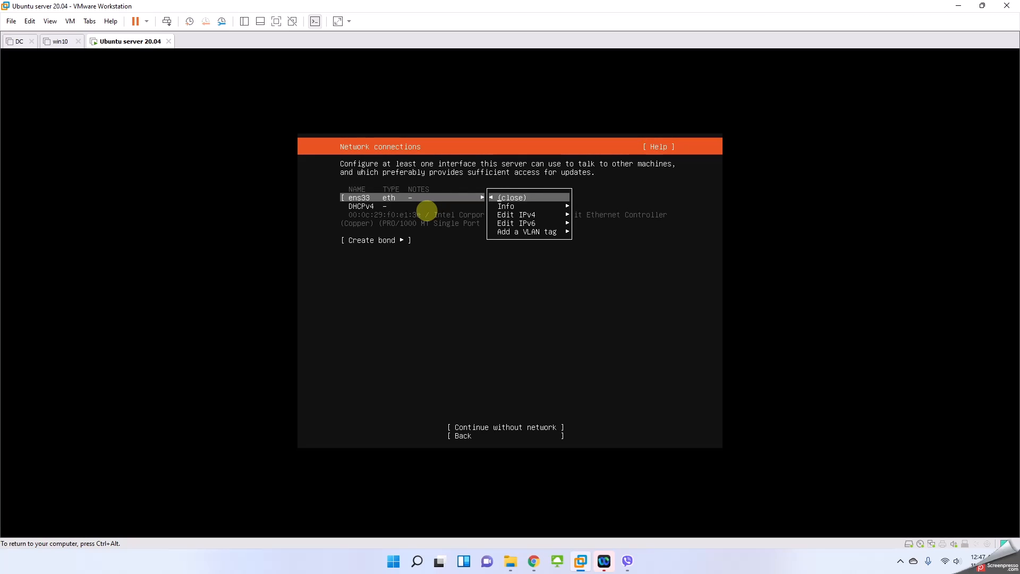
key("Down")
key("Down")
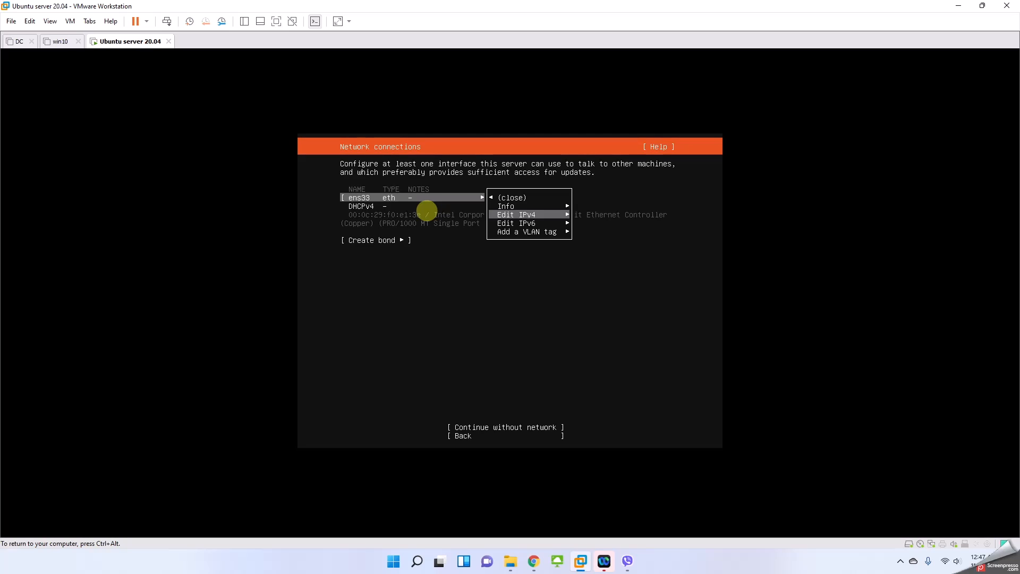
key("Up")
key("Return")
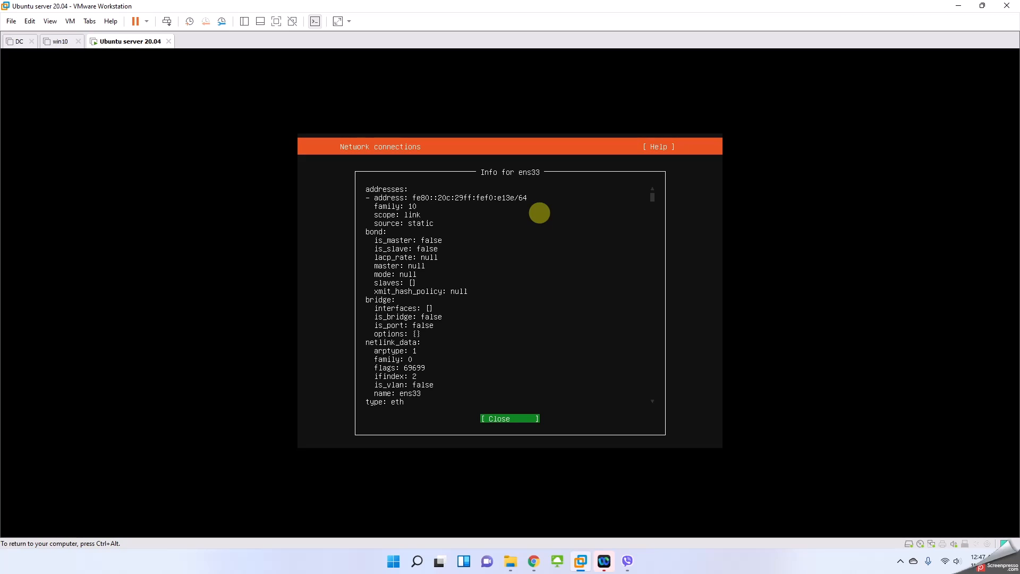
key("Return")
Continue the installation without network and leave the proxy address blank
key("Down")
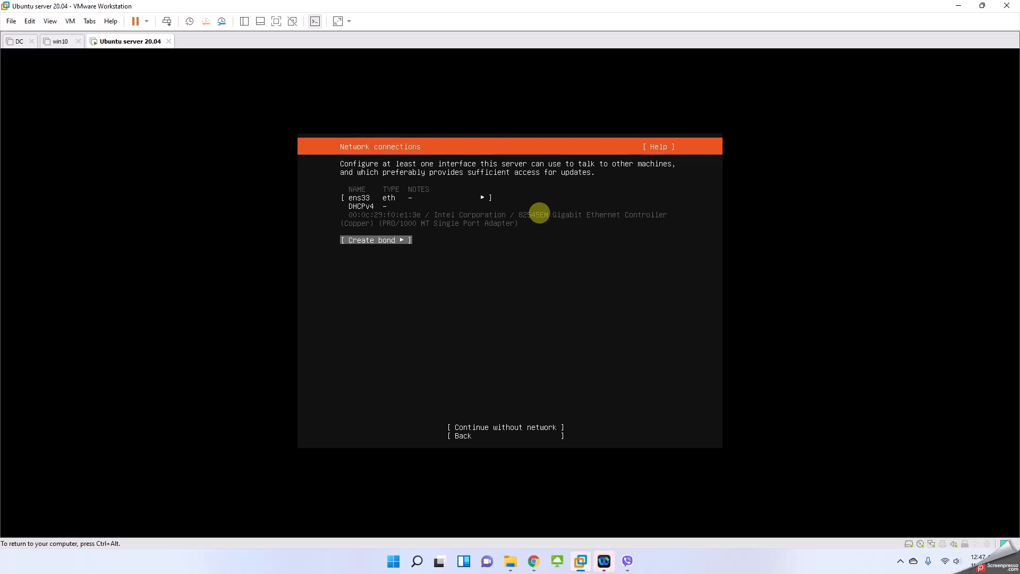
key("Down")
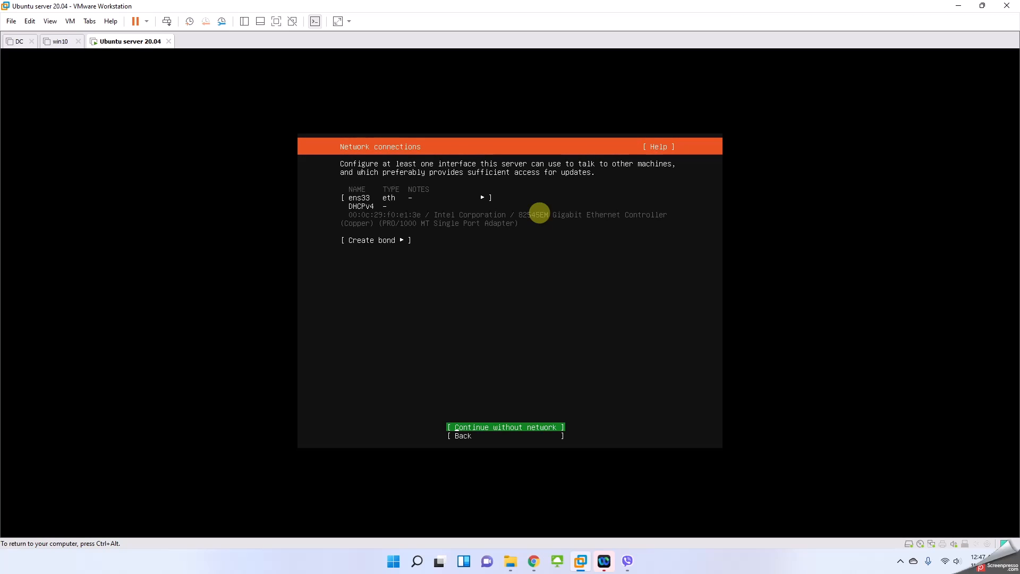
key("Return")
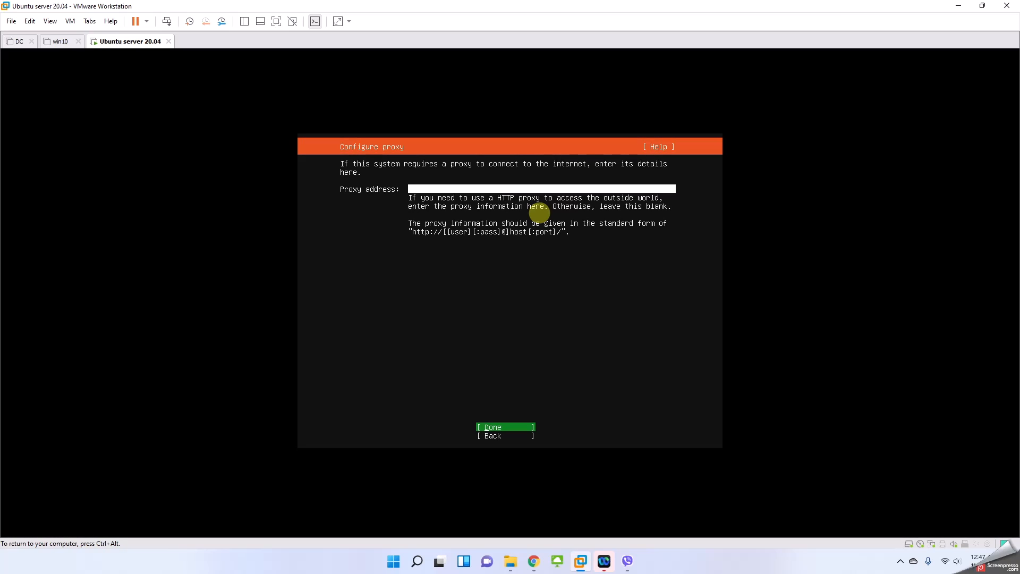
key("Return")
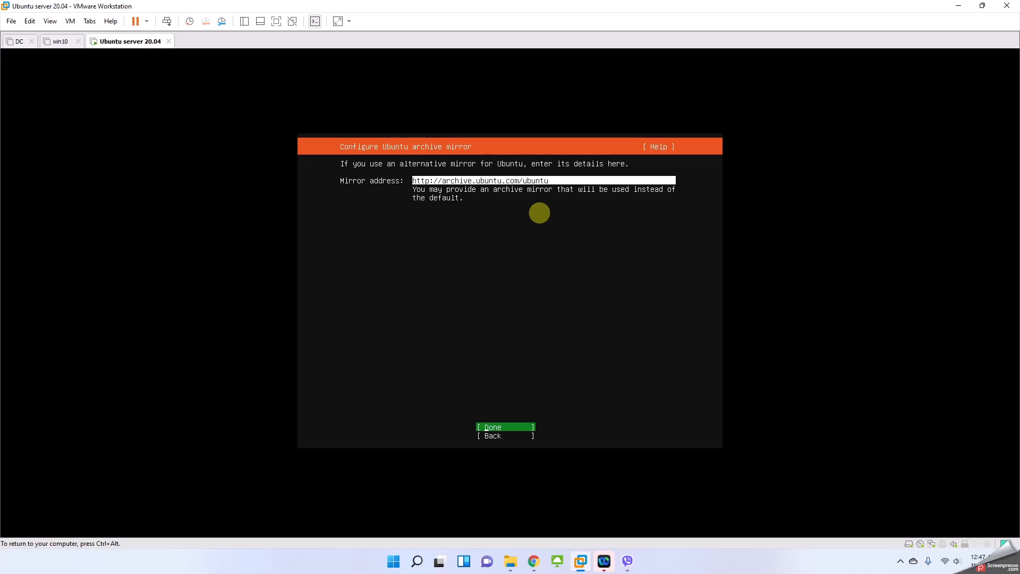
Accept the default Ubuntu archive mirror and continue without updating the installer
key("Return")
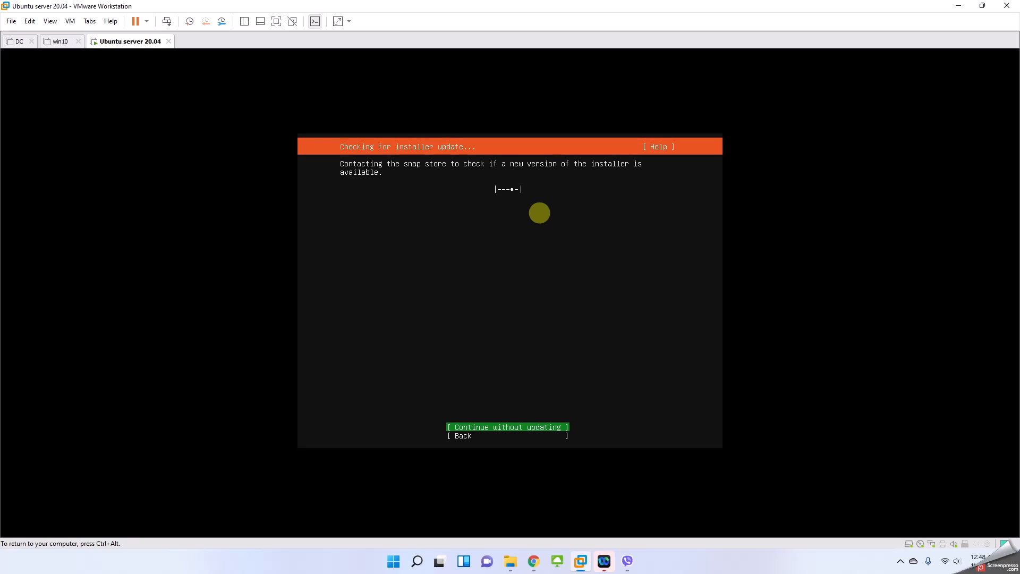
key("Return")
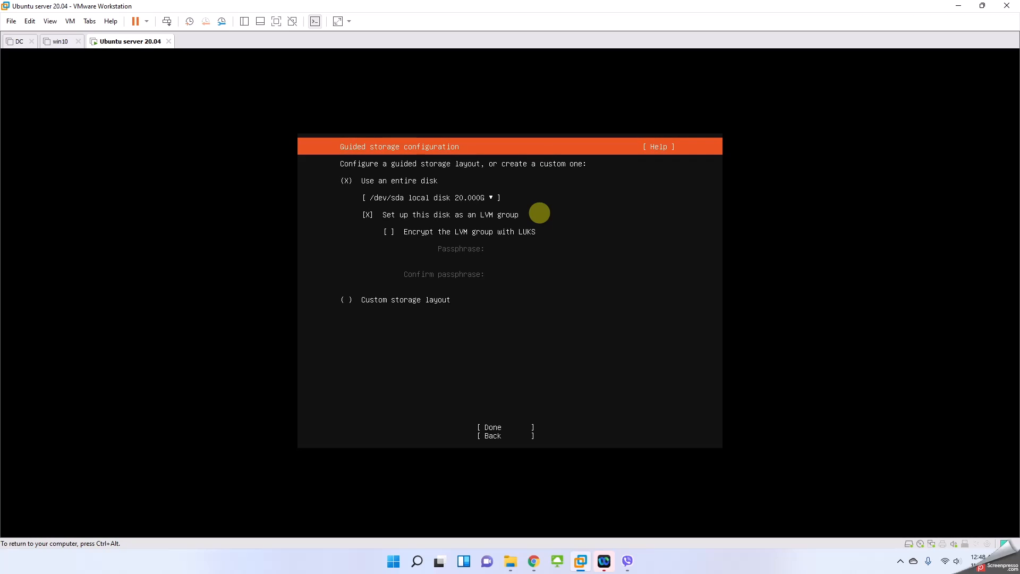
Accept the guided storage layout using the entire /dev/sda disk as an unencrypted LVM group
key("Tab")
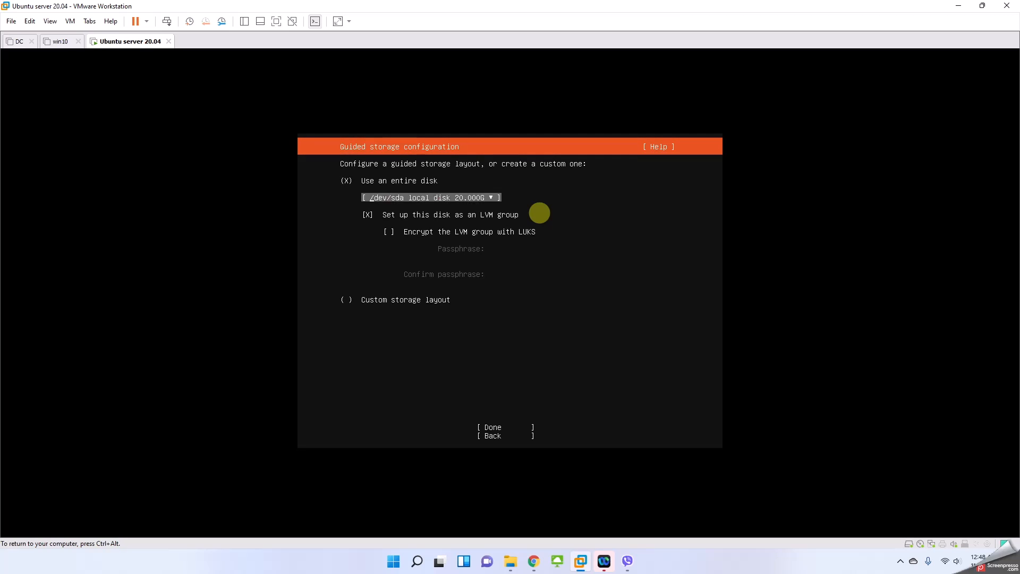
key("Tab")
key("Tab")
key("Tab")
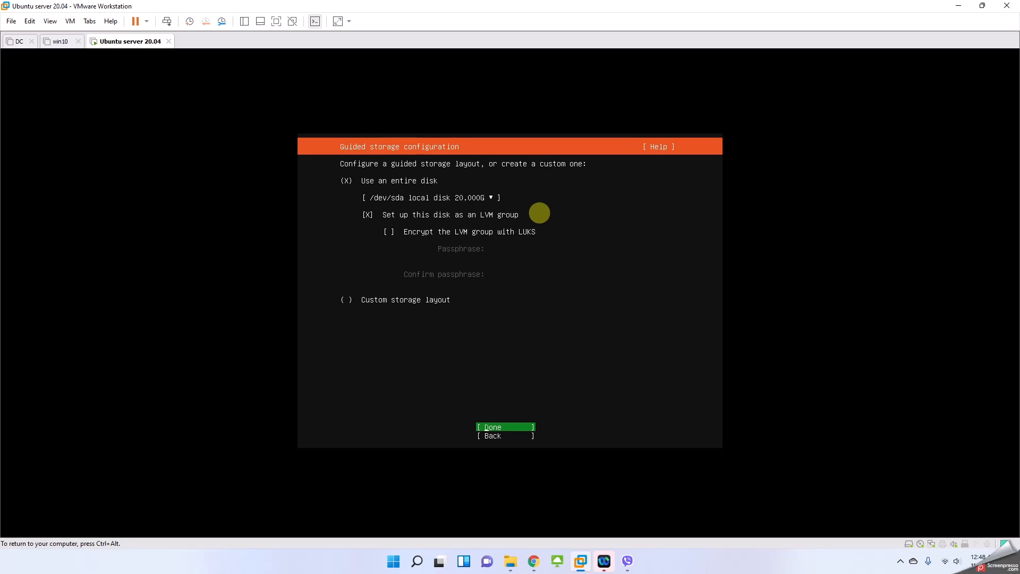
key("Return")
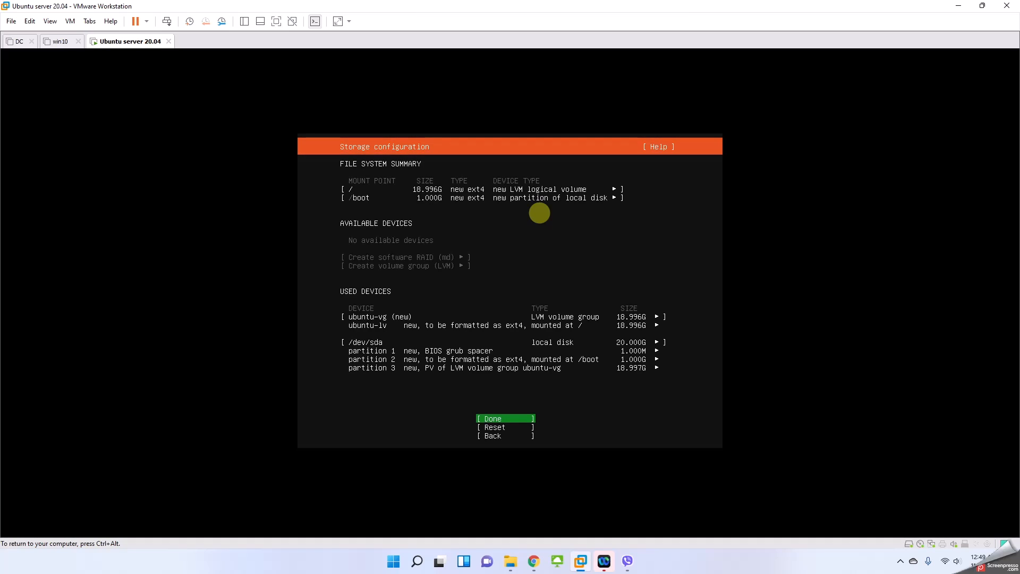
Accept the storage configuration summary and confirm the destructive action to begin the installation
key("Down")
key("Down")
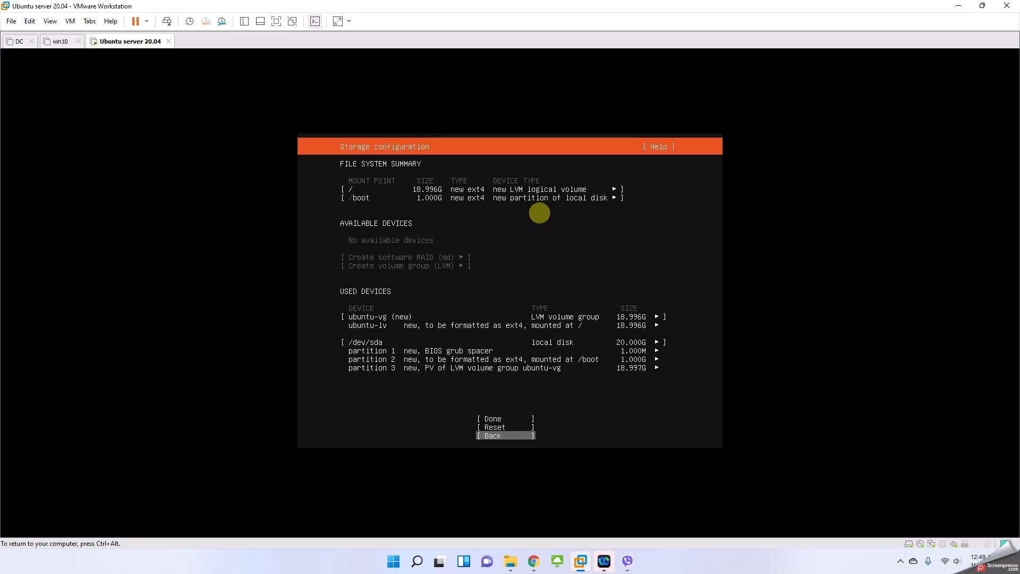
key("Up")
key("Up")
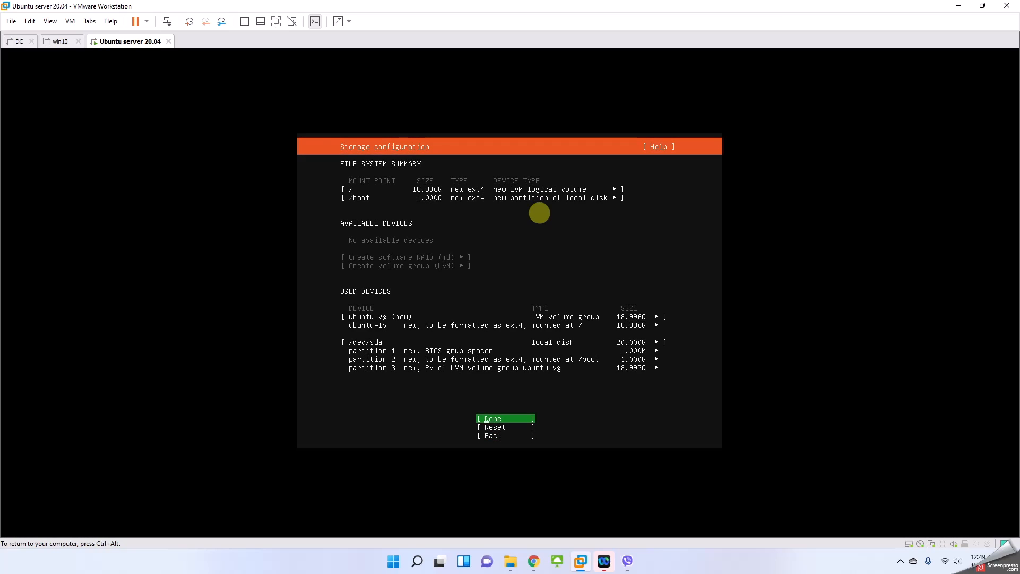
key("Return")
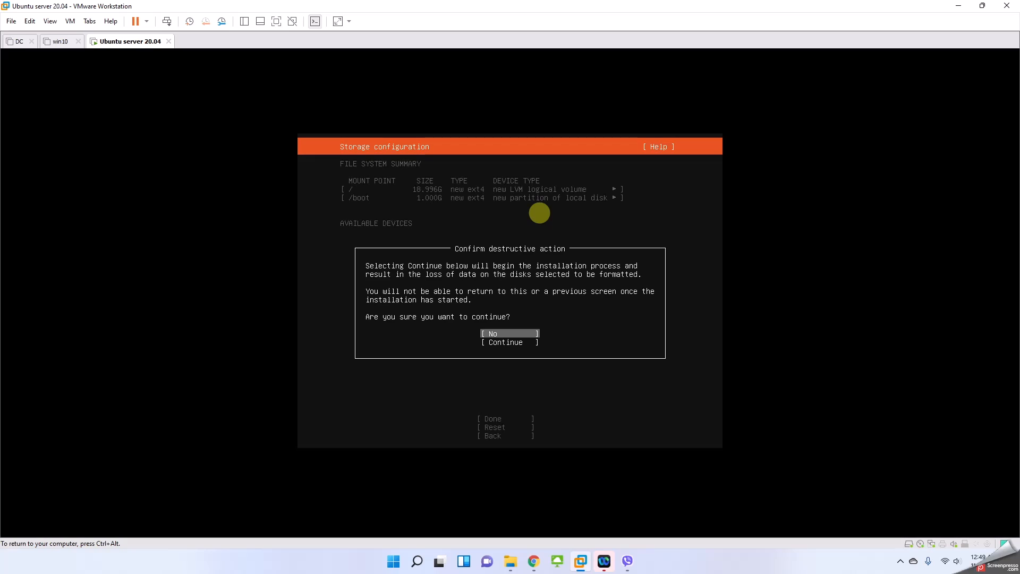
key("Down")
key("Return")
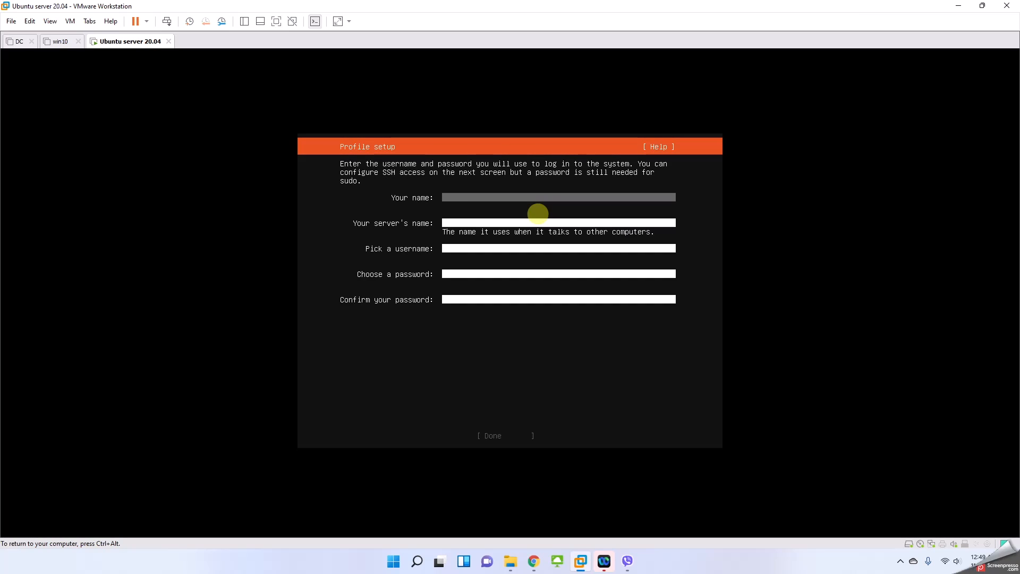
Enter the account holder's name in the profile setup and set the server's name to domain
type("Saththiyan")
key("Tab")
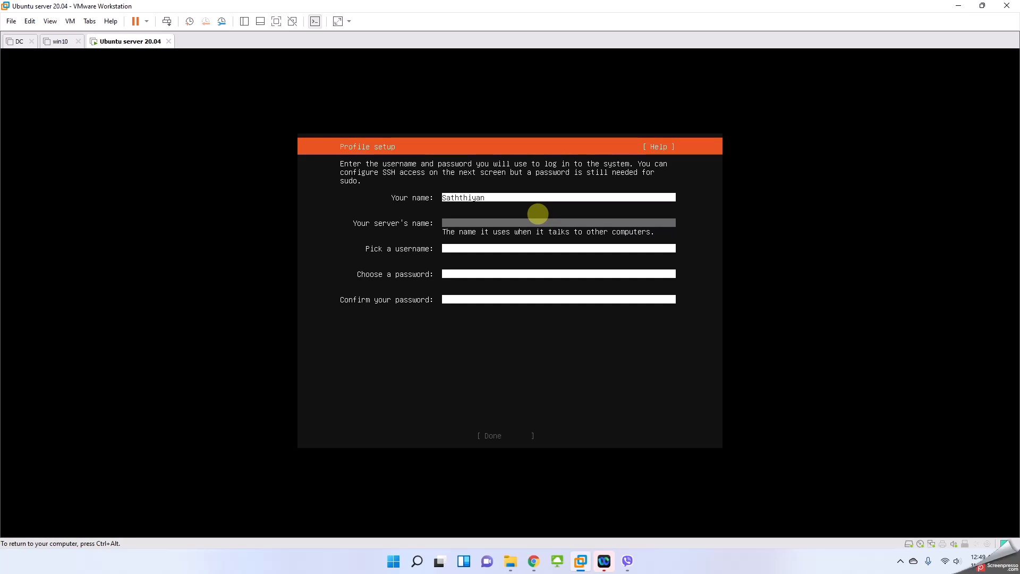
type("do")
type("b")
key("BackSpace")
key("BackSpace")
key("BackSpace")
key("BackSpace")
key("BackSpace")
type("domain")
key("Tab")
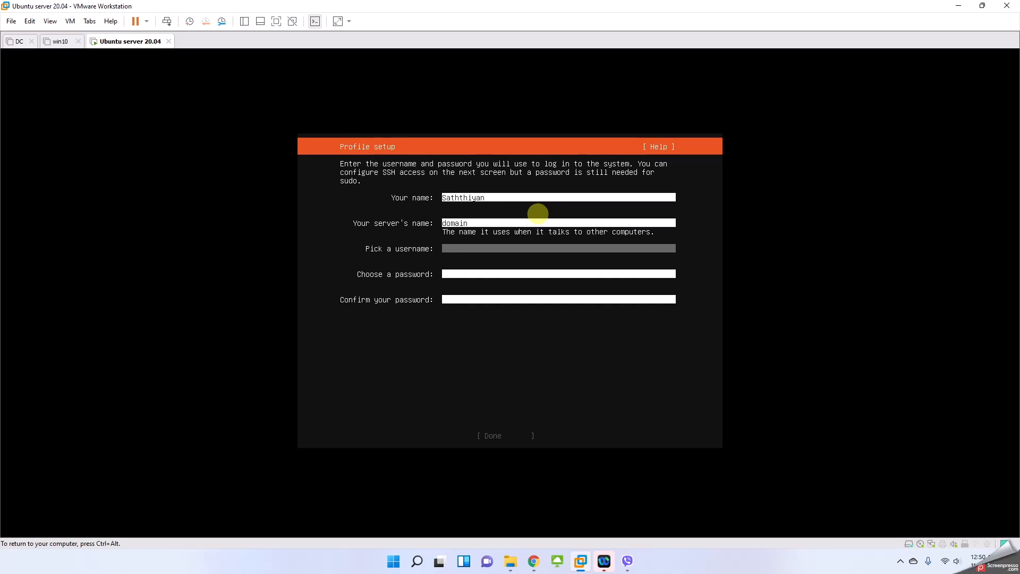
Enter the login username, and fill in and confirm the account password
type("saththiyan")
key("Tab")
type("********")
key("Tab")
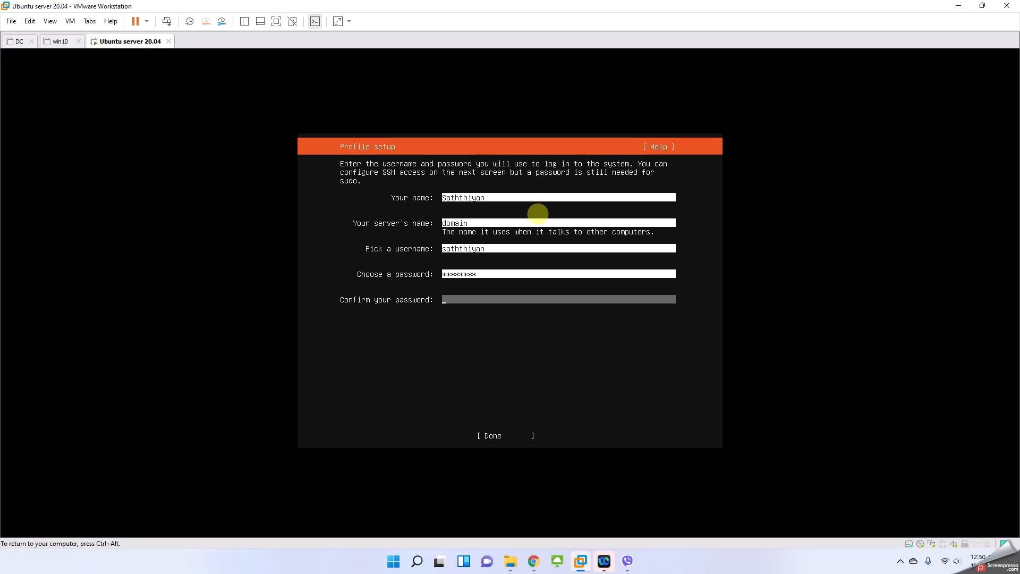
type("********")
key("Tab")
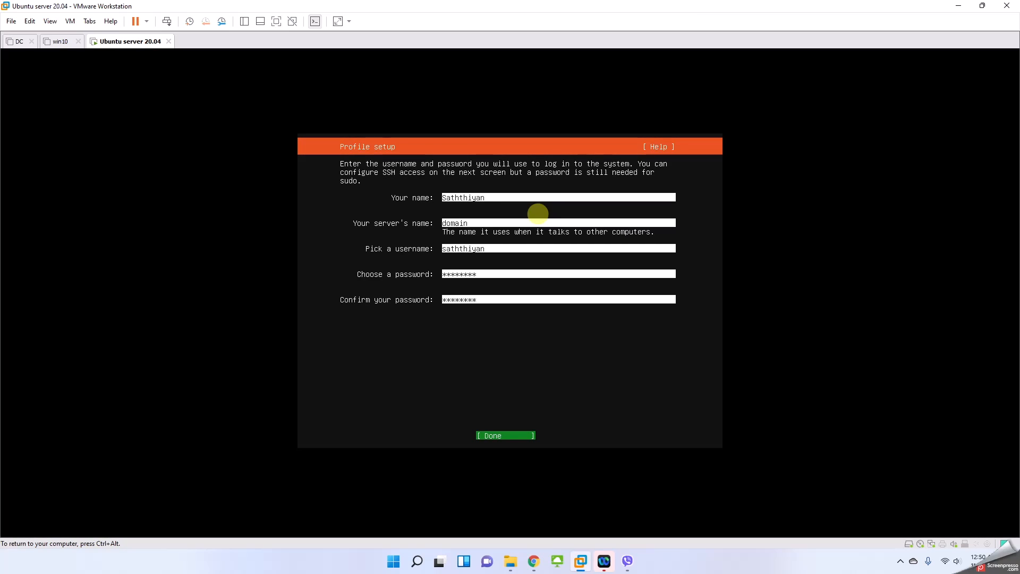
Change the server's name to dc in the profile setup
key("Up")
key("Up")
key("Up")
key("Up")
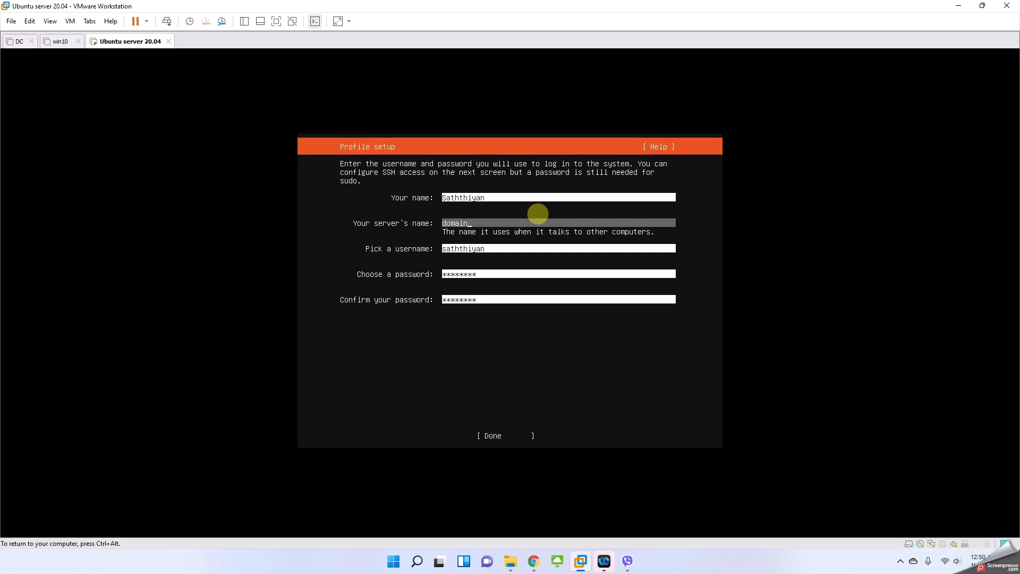
key("BackSpace")
key("BackSpace")
key("BackSpace")
key("BackSpace")
key("BackSpace")
key("BackSpace")
type("dc")
key("Tab")
key("Tab")
key("Tab")
key("Tab")
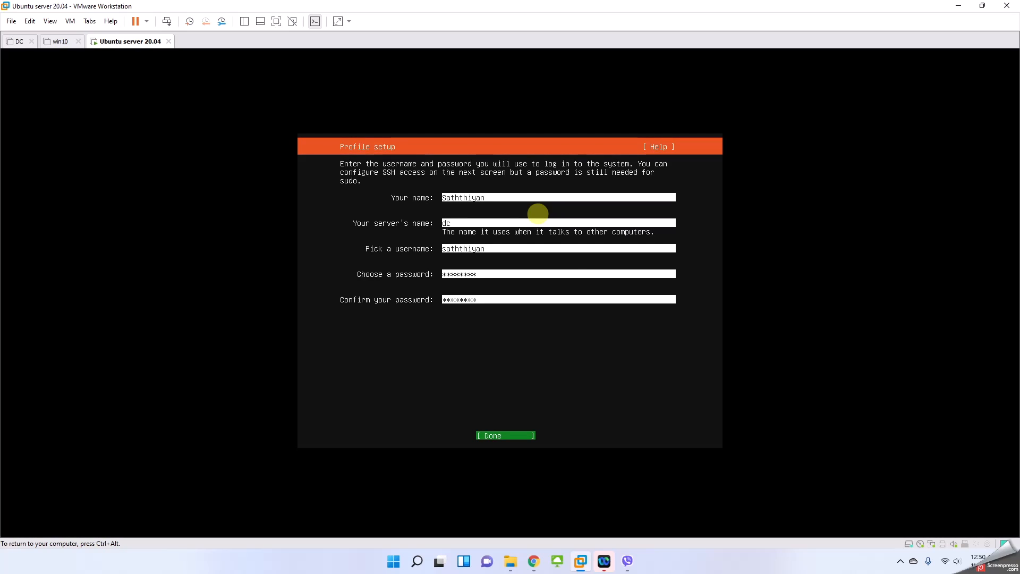
Submit the profile setup, then enable installation of the OpenSSH server without importing an SSH identity and continue
key("Return")
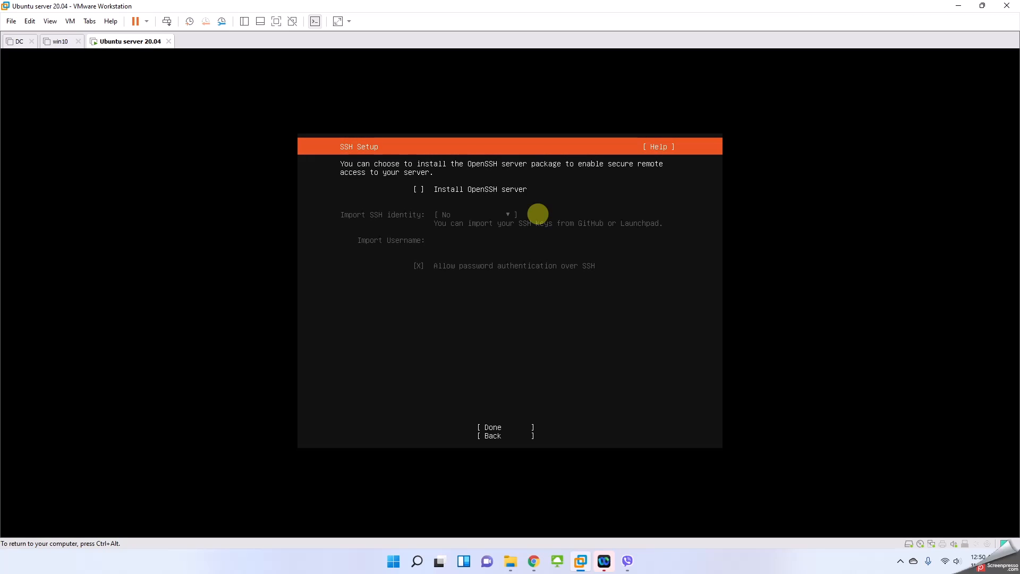
key("space")
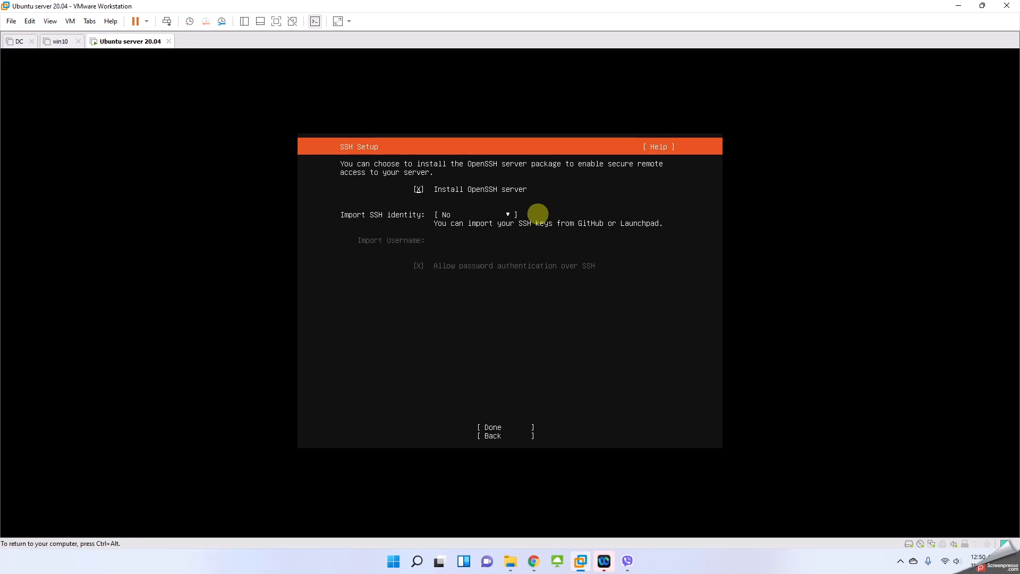
key("Tab")
key("Tab")
key("Return")
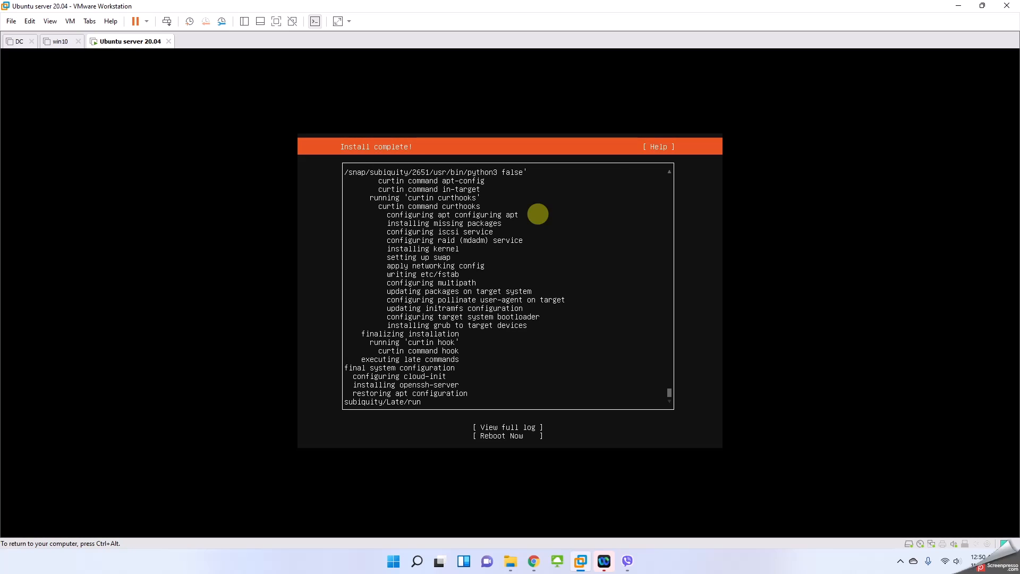
Reboot the virtual machine from the finished installer and continue past the request to remove the installation medium
key("Tab")
key("Tab")
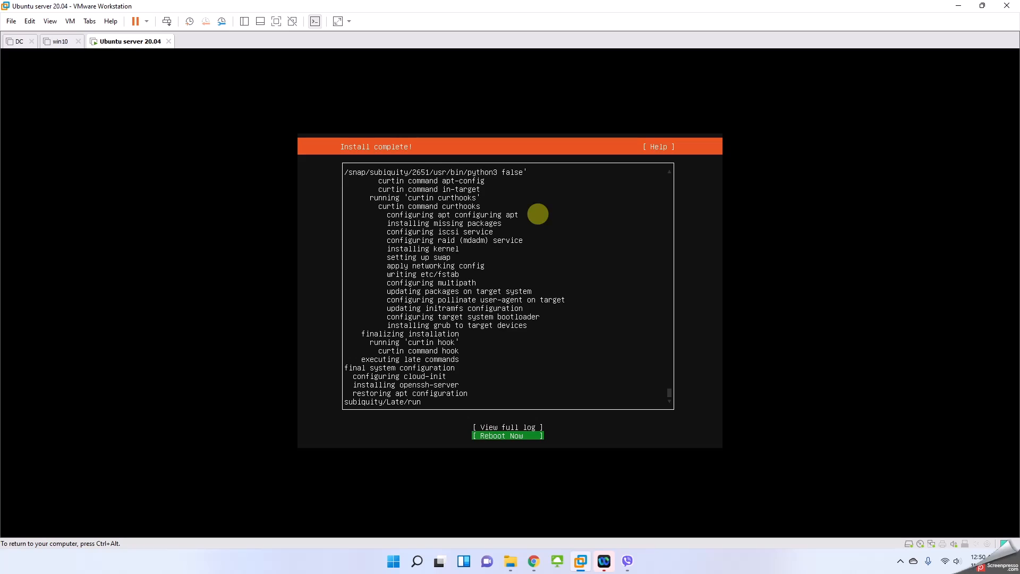
key("Return")
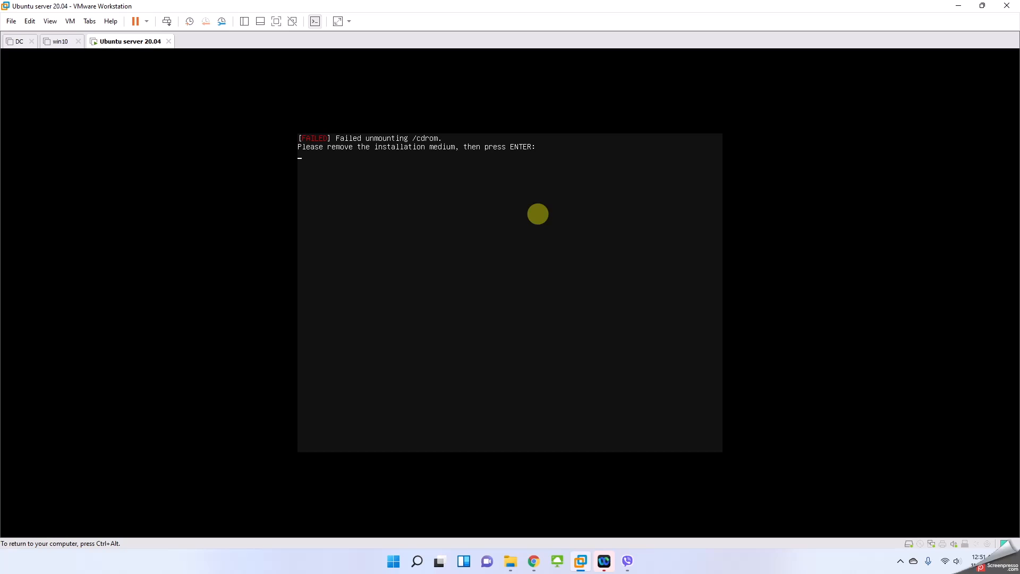
key("Return")
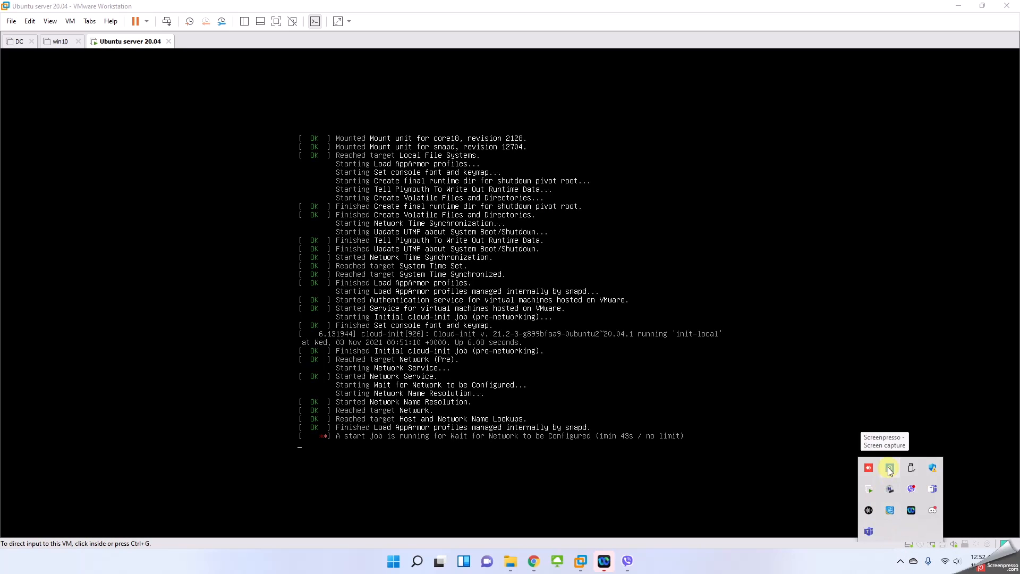
right_click(886, 486)
left_click(814, 422)
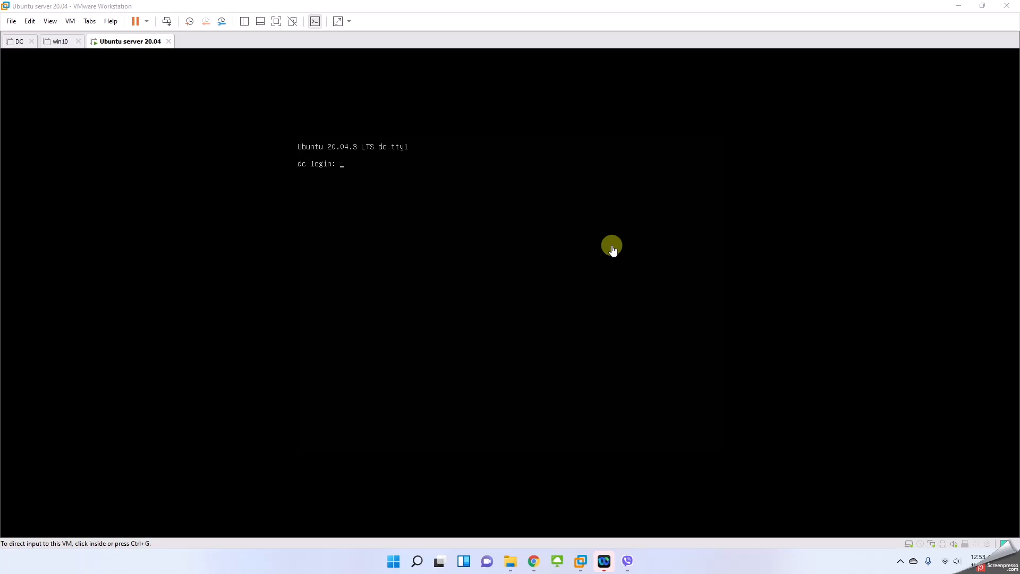
Log in to the dc server's console with the account's username and password, and enter a few blank lines at the shell prompt
left_click(612, 249)
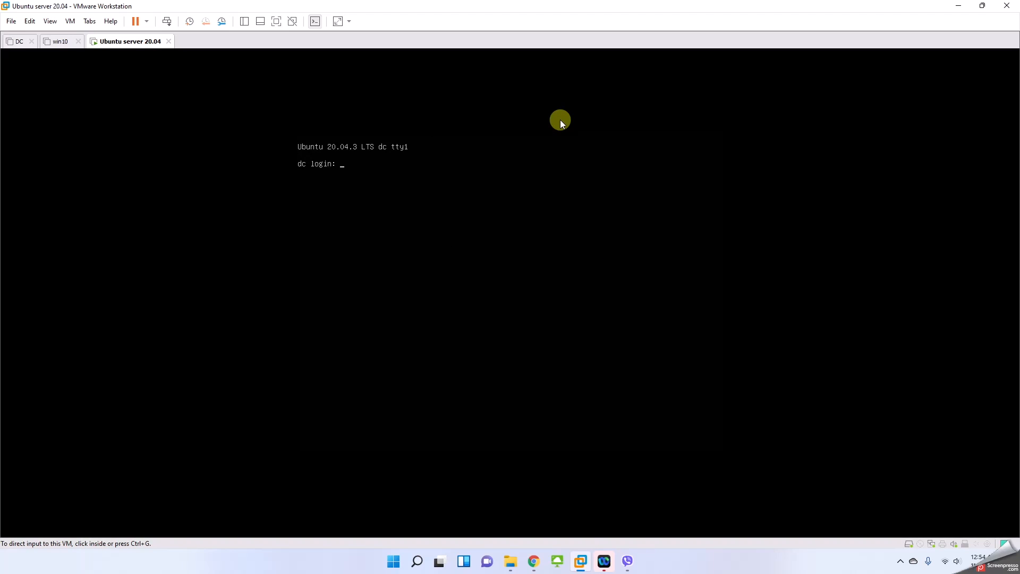
left_click(459, 241)
type("s")
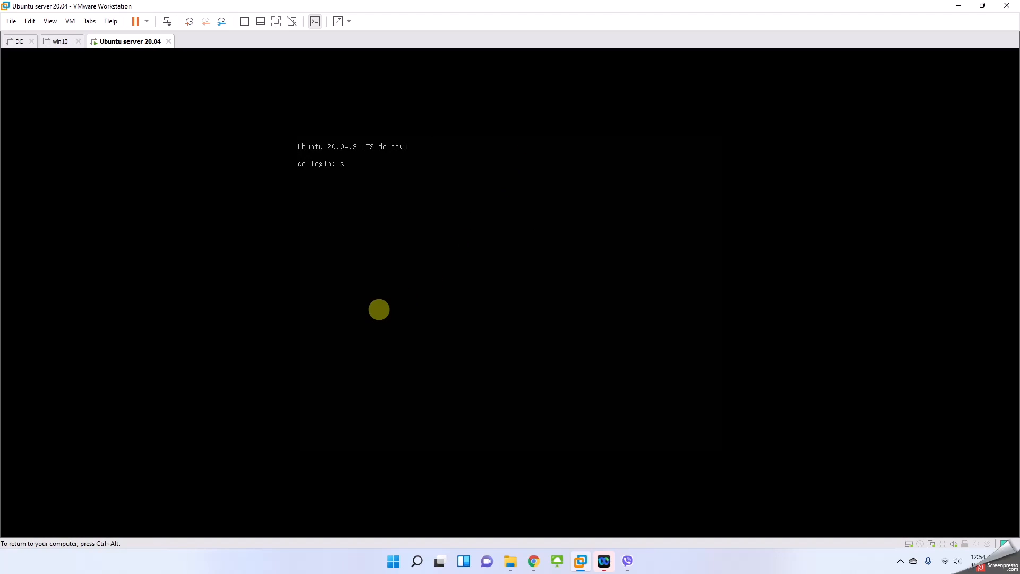
type("aththiyan")
key("Return")
key("Return")
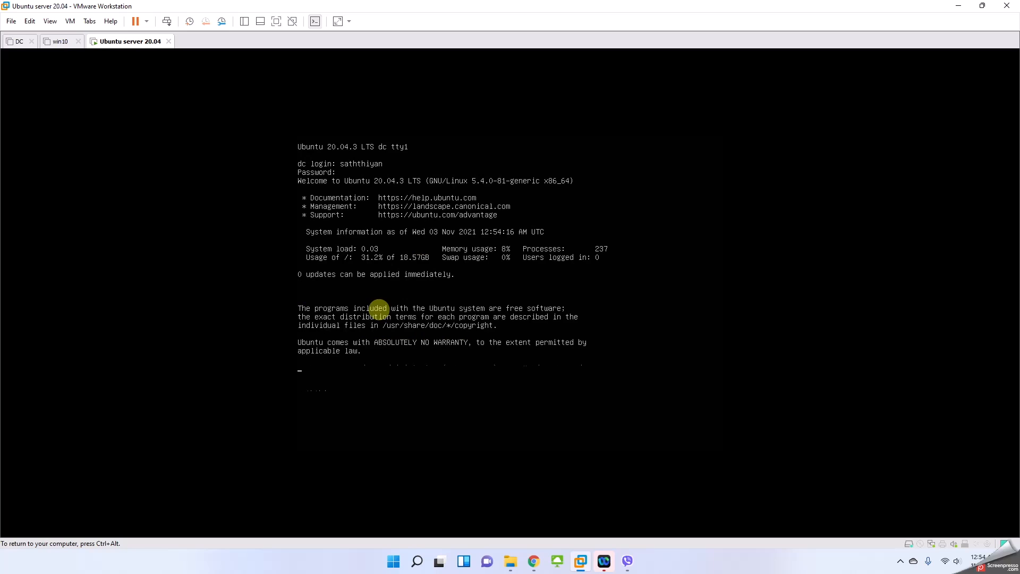
key("Return")
key("Return")
key("Return")
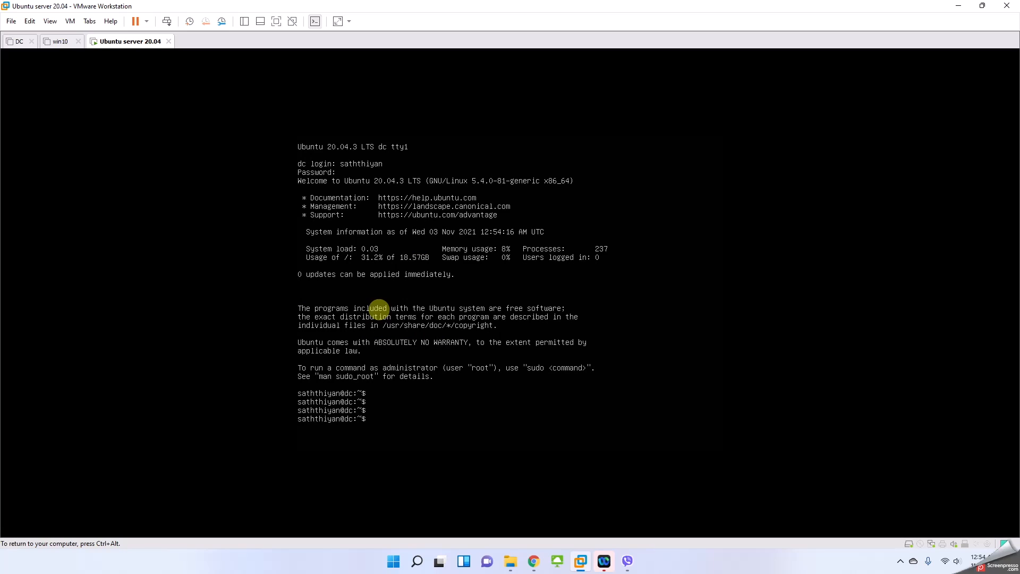